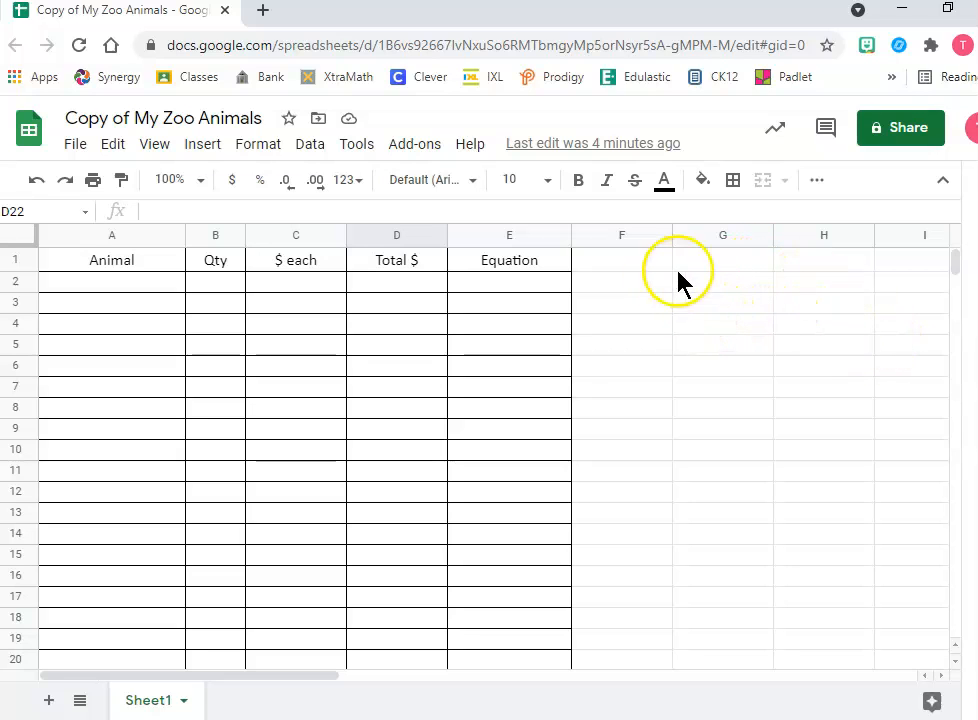
left_click(816, 183)
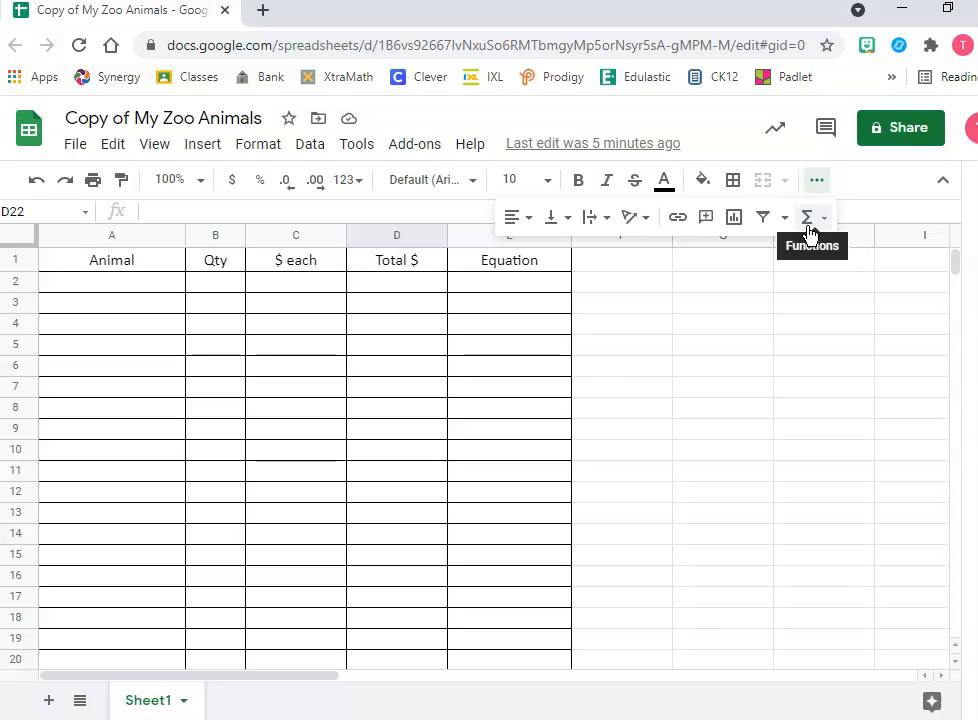
left_click(519, 285)
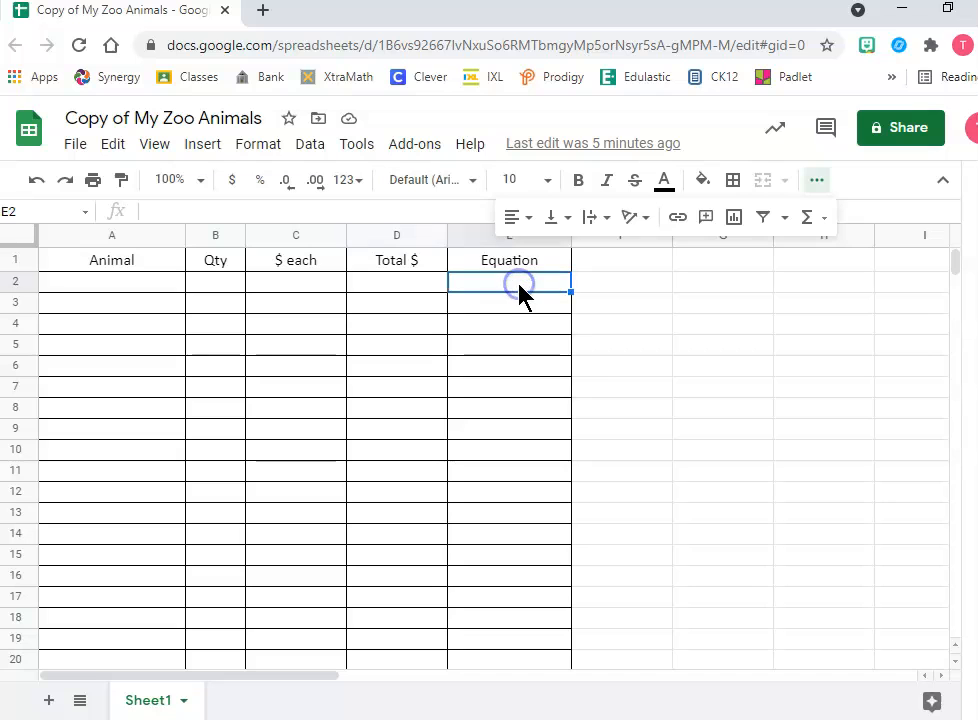
scroll(468, 545, "down", 2)
scroll(465, 562, "down", 1)
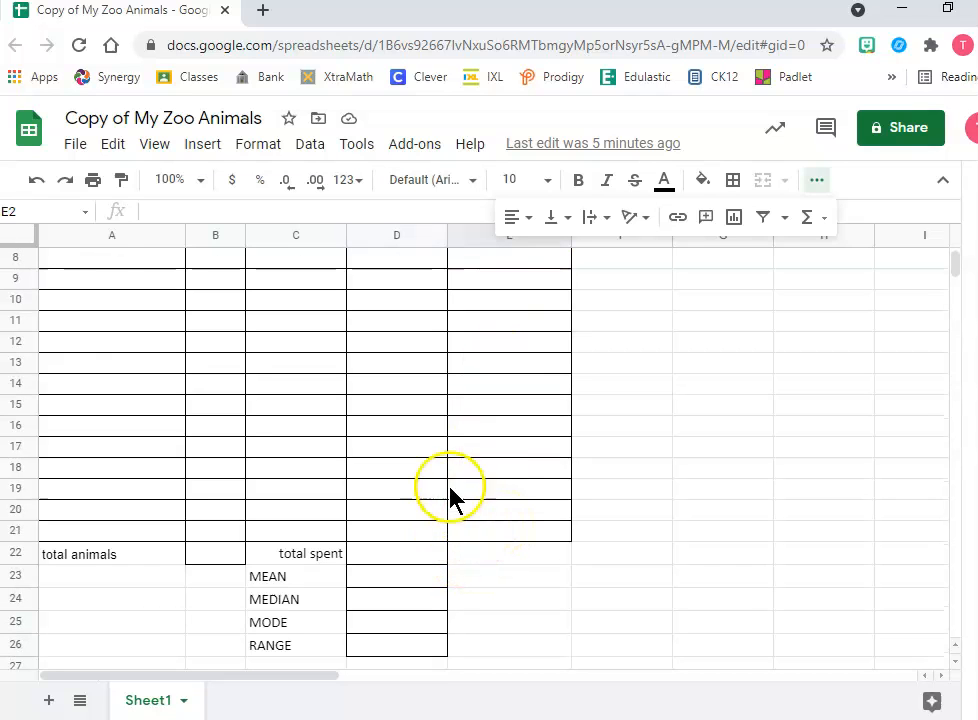
scroll(440, 480, "up", 3)
- Insert a SUM of D2:D21 in the total spent cell D22
left_click(398, 285)
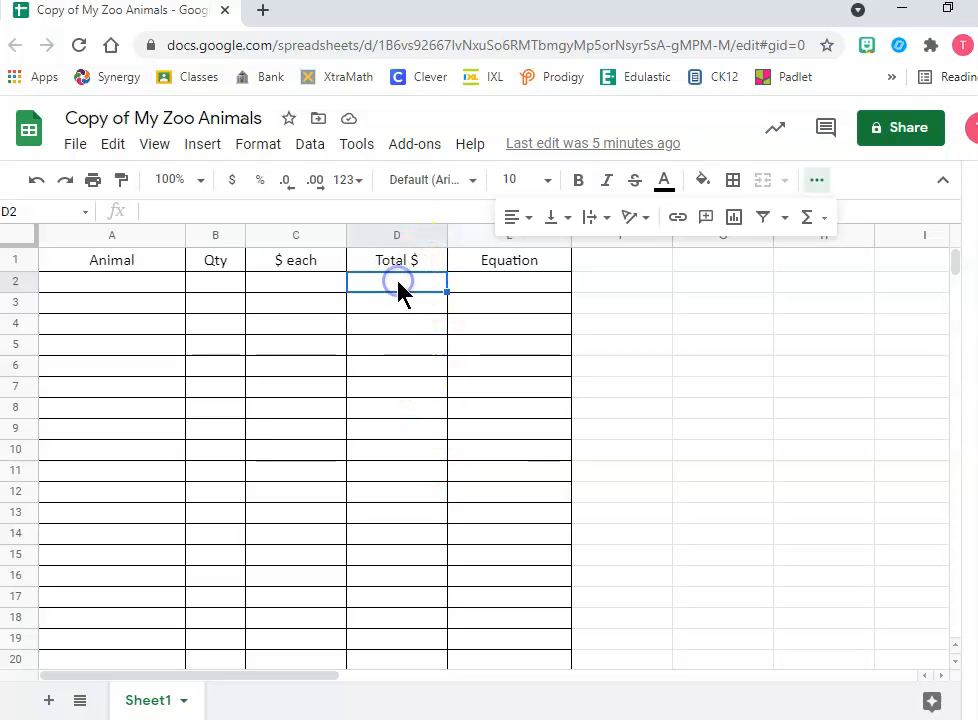
scroll(378, 355, "down", 3)
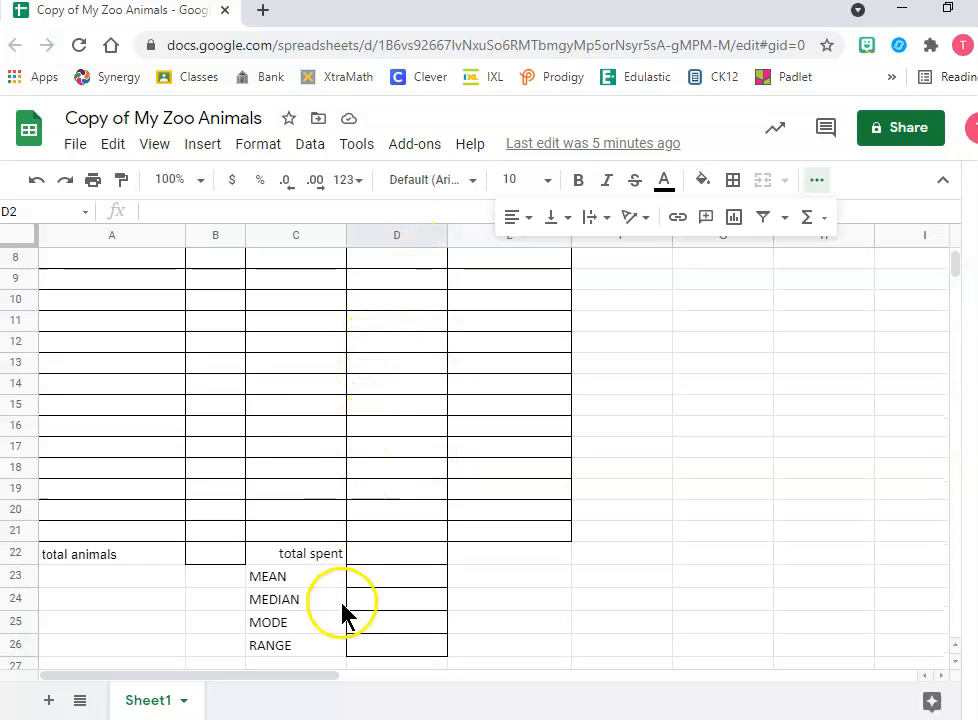
left_click(380, 540, "shift")
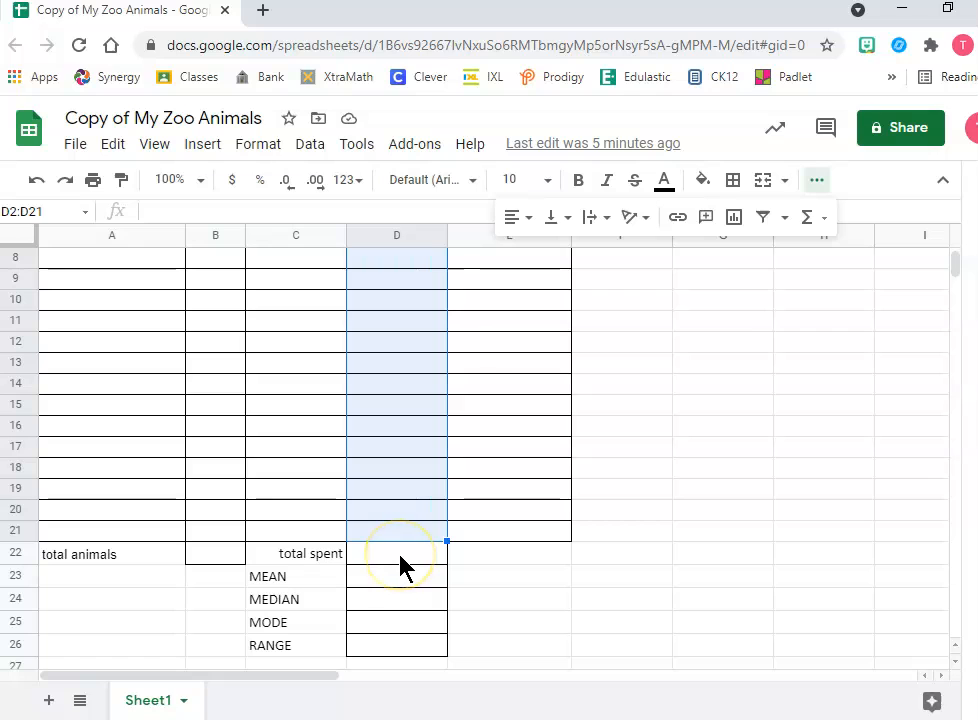
left_click(823, 181)
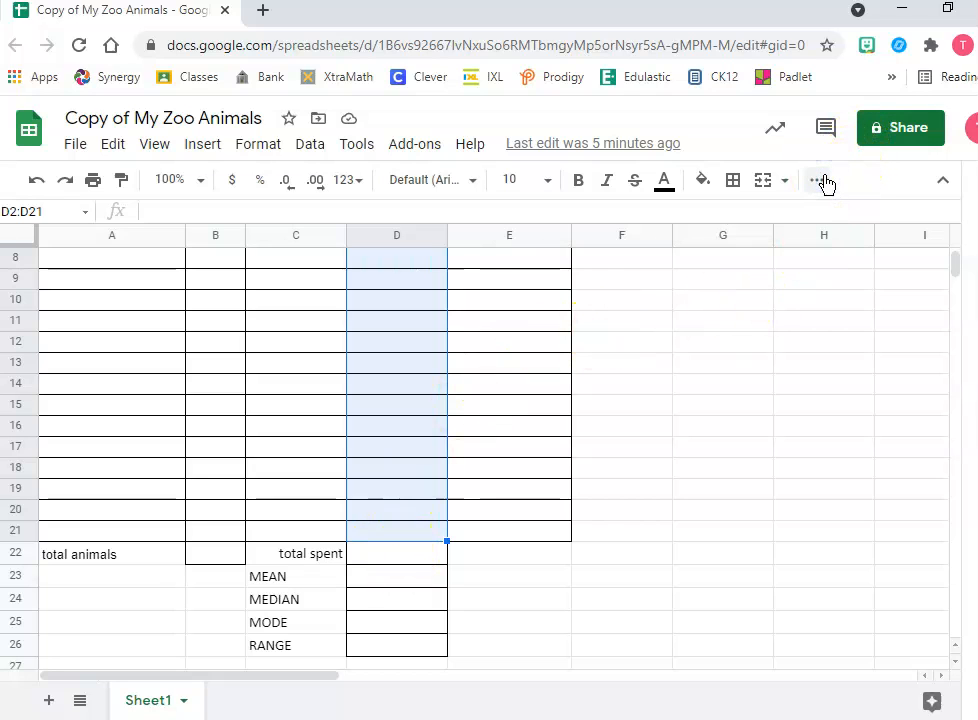
left_click(821, 180)
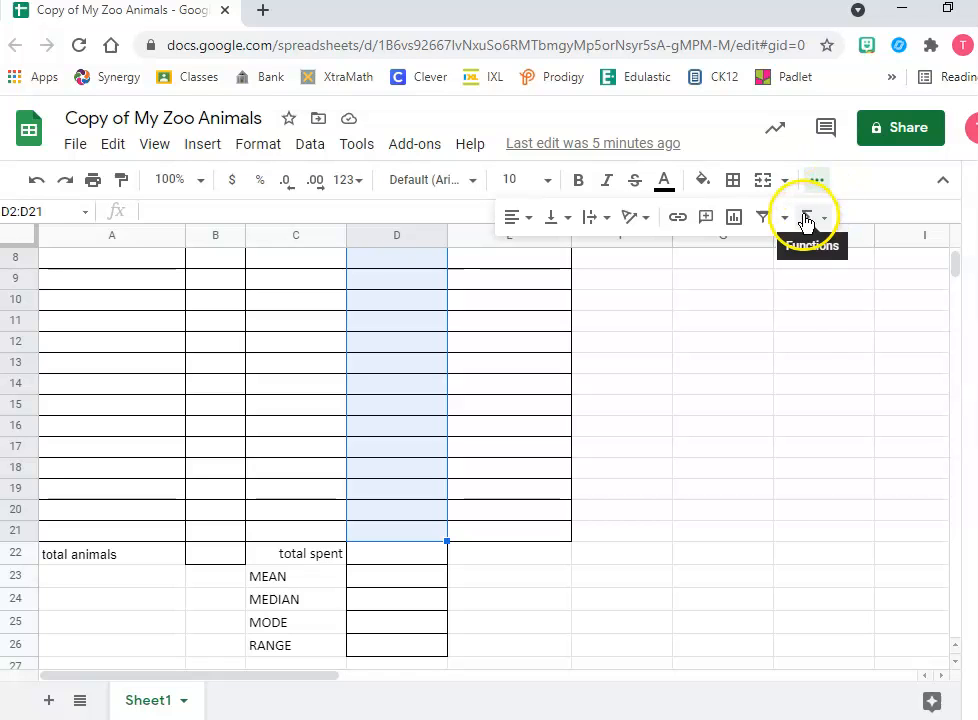
left_click(806, 219)
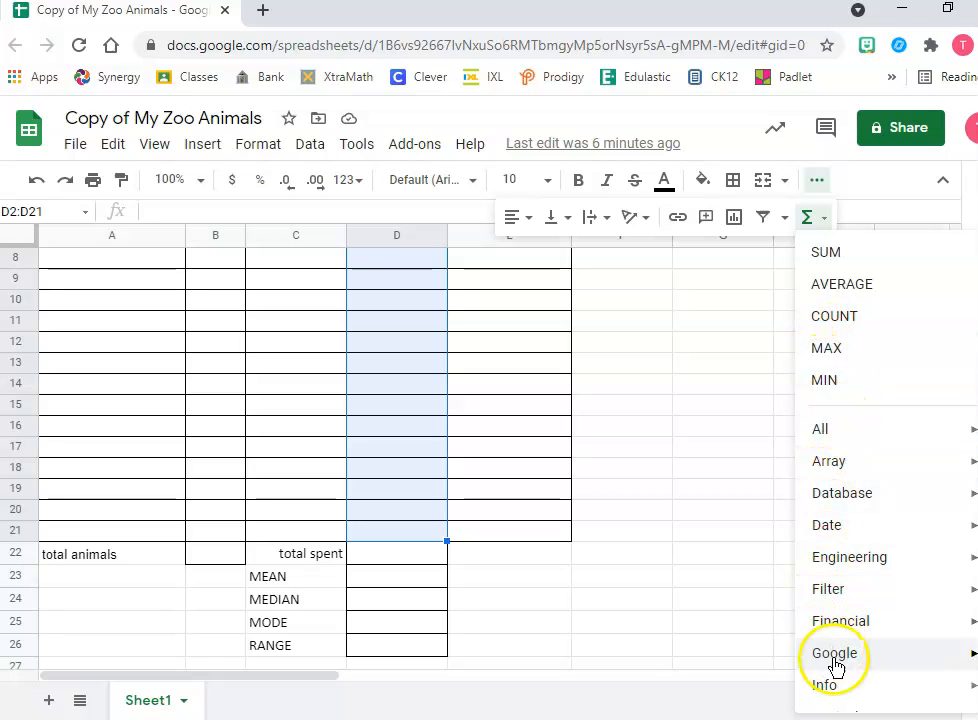
left_click(838, 257)
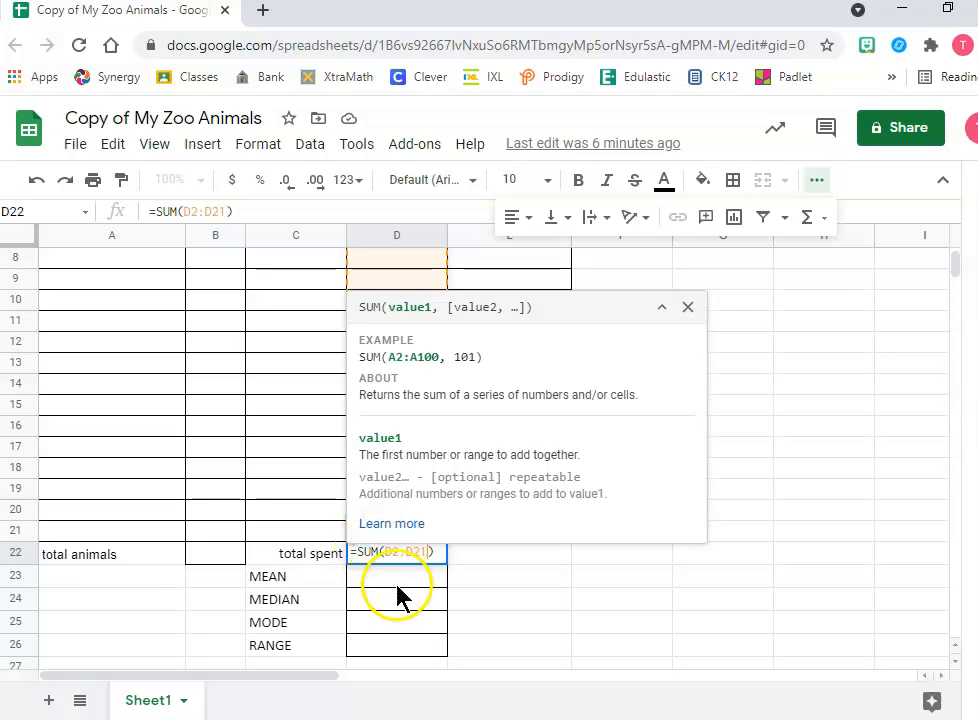
key("Return")
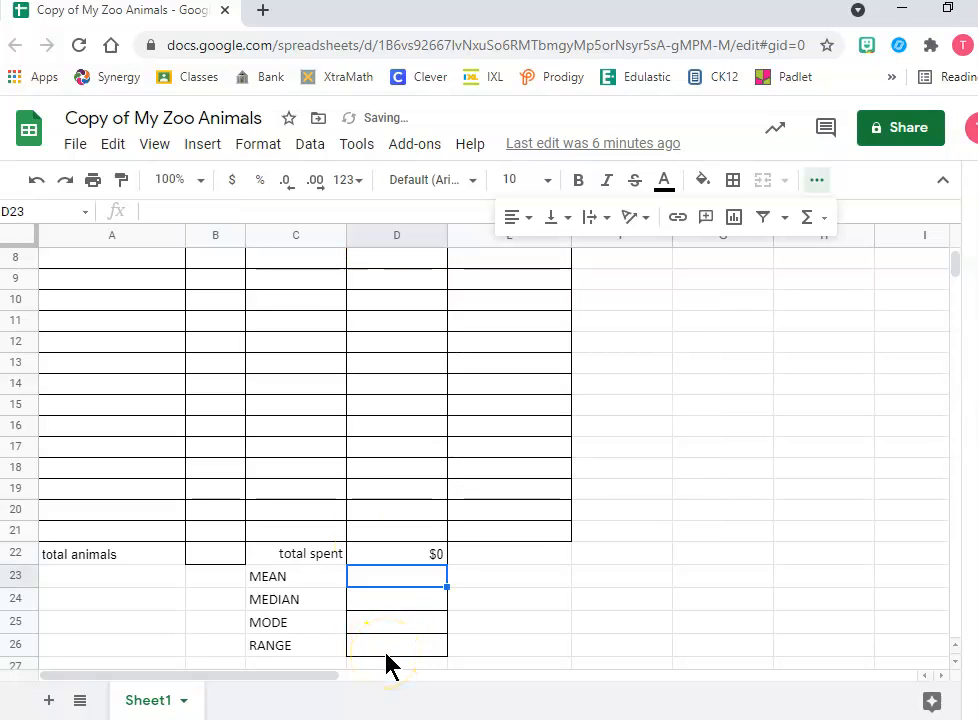
- Enter the sample totals 50000 in D2 and 17000 in D3 of the Total $ column
left_click(372, 567)
scroll(372, 560, "up", 3)
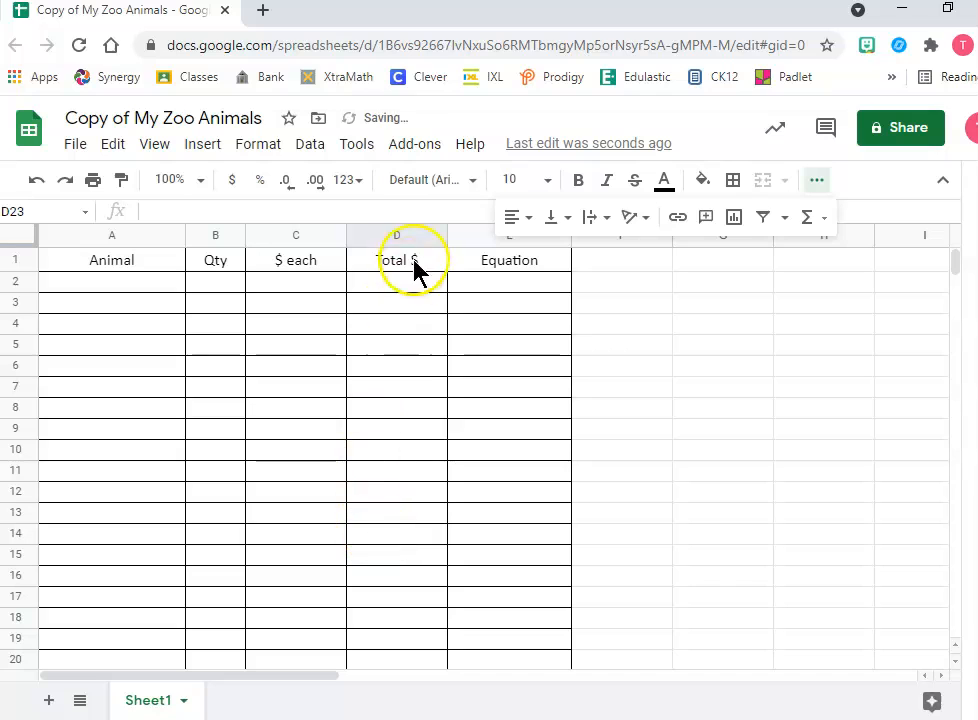
left_click(410, 286)
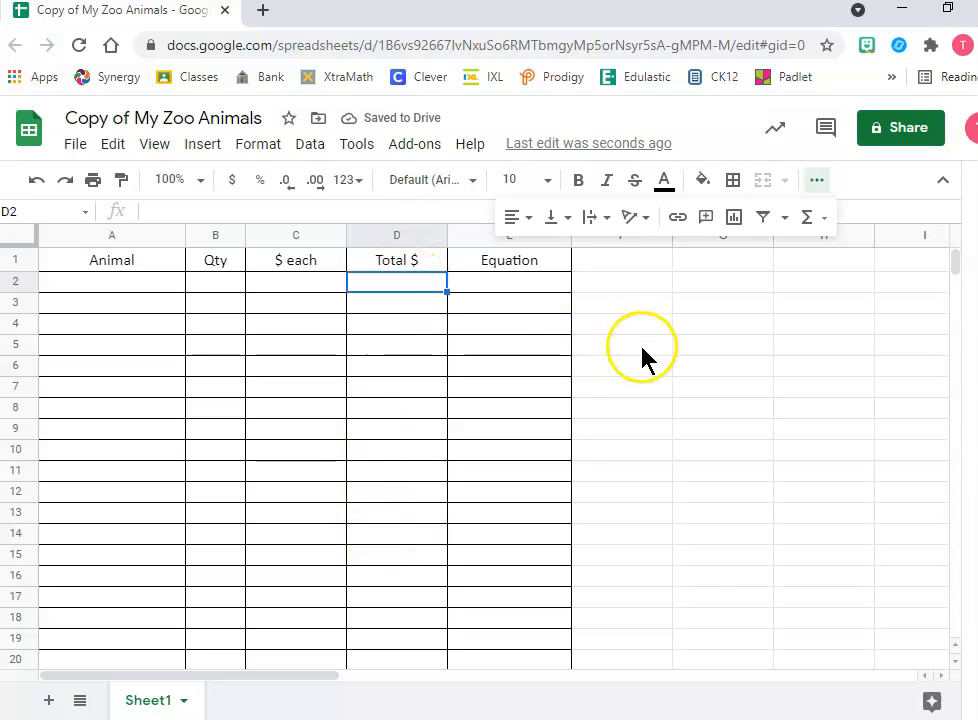
type("500000")
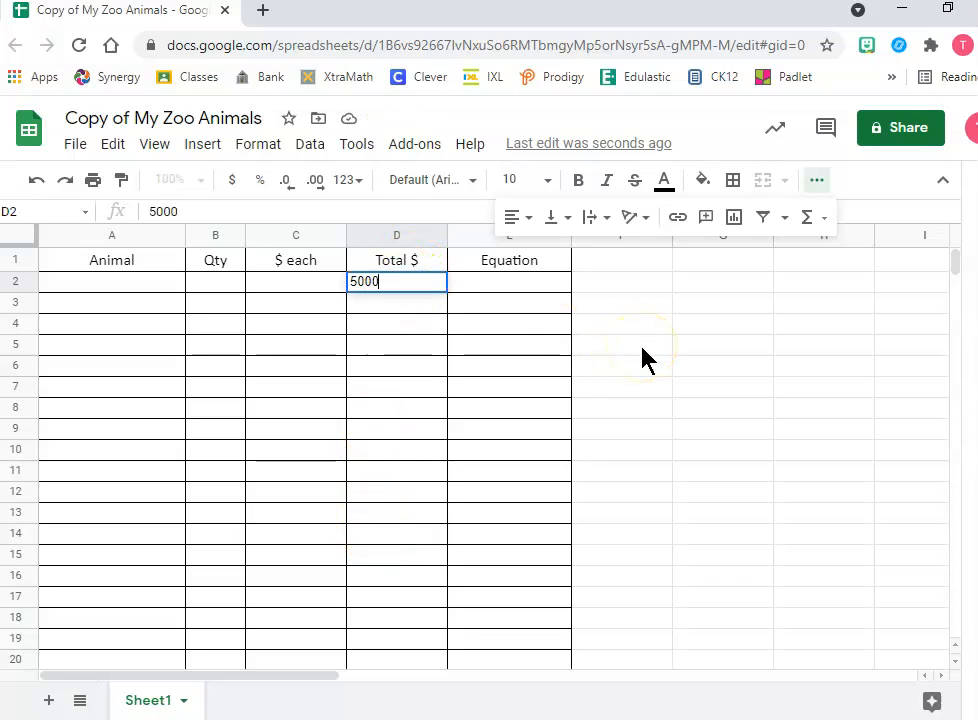
key("Return")
type("17000")
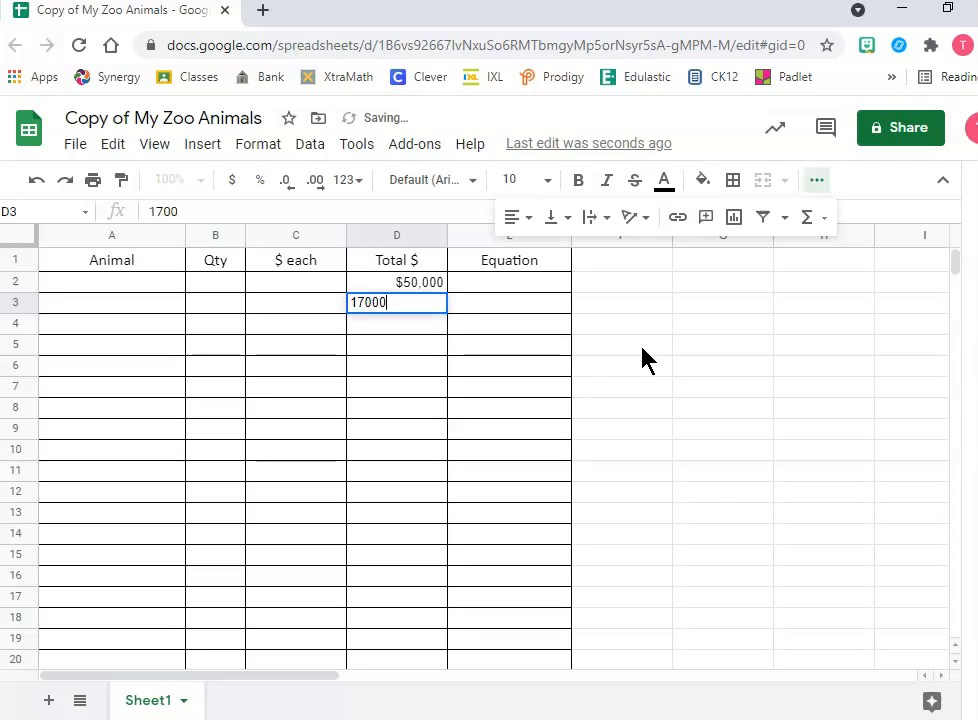
key("Return")
- Enter the sample totals 53,000 in D4, 500000 in D5 and 37000 in D6
scroll(471, 434, "down", 2)
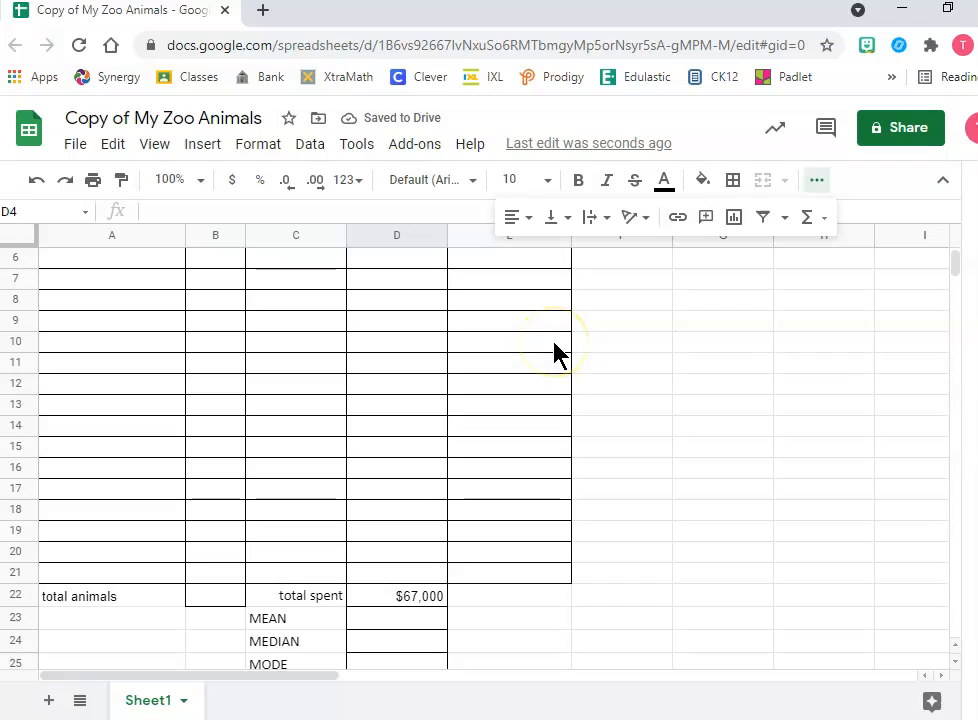
type("5")
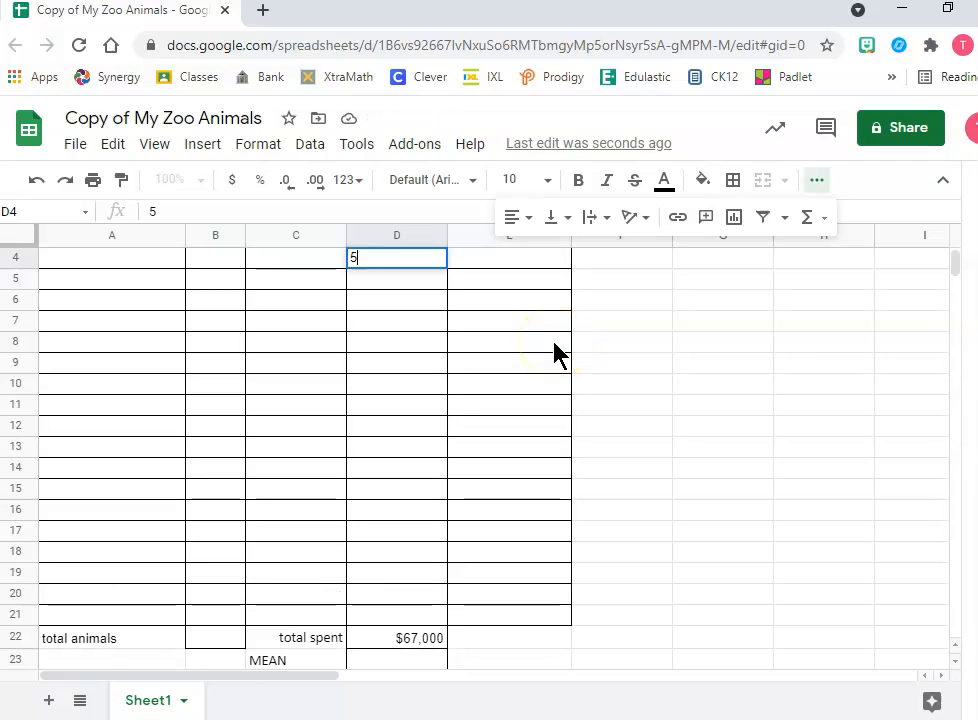
type("3,0000")
key("Return")
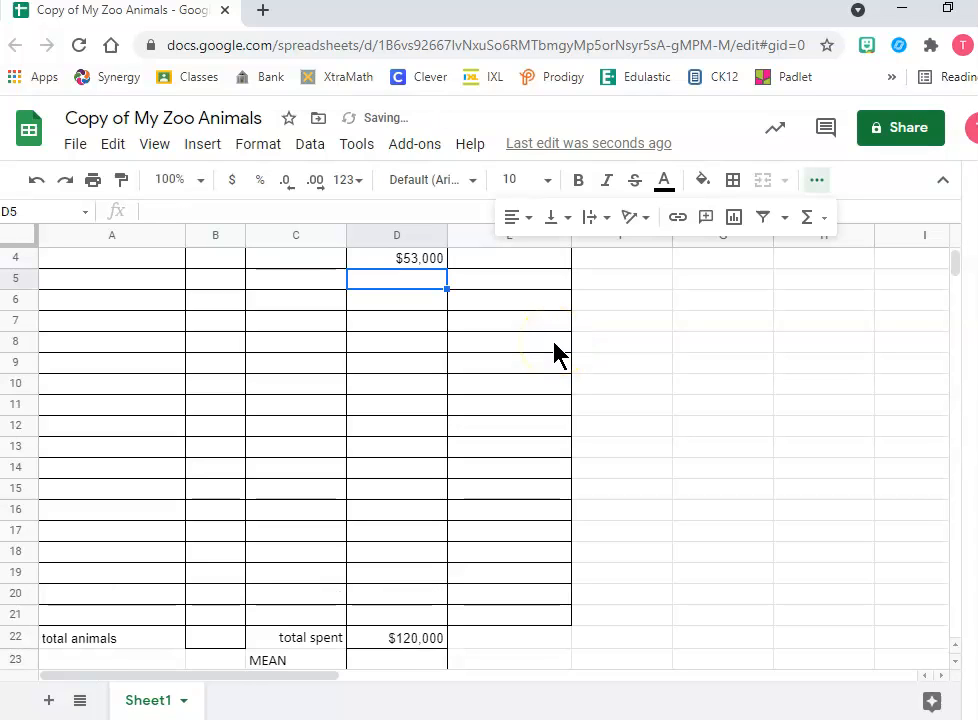
type("500,")
type("00000")
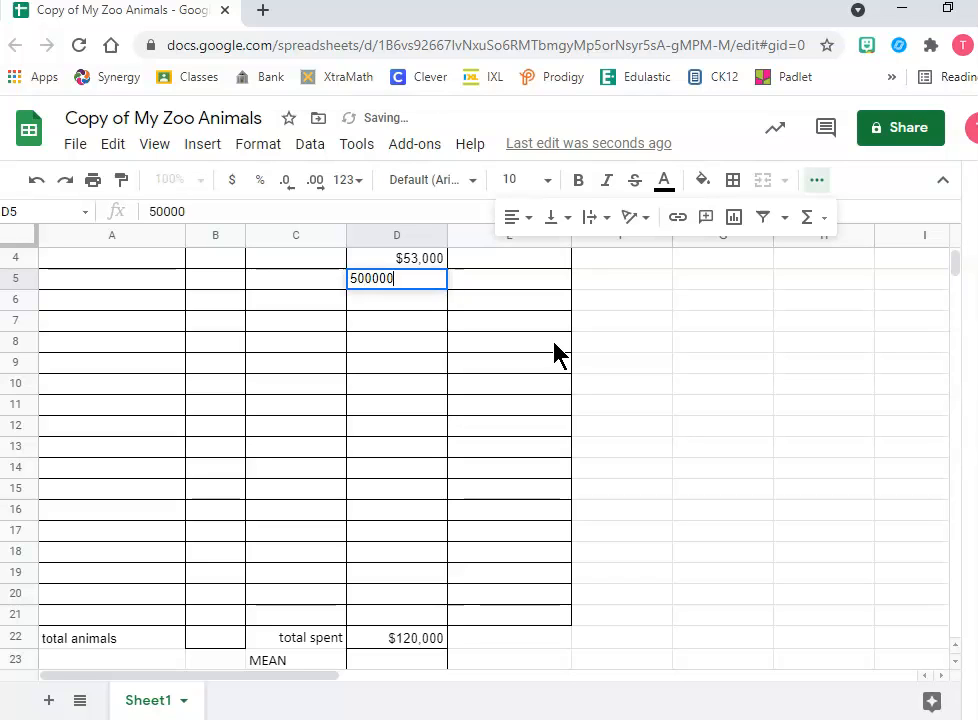
key("Return")
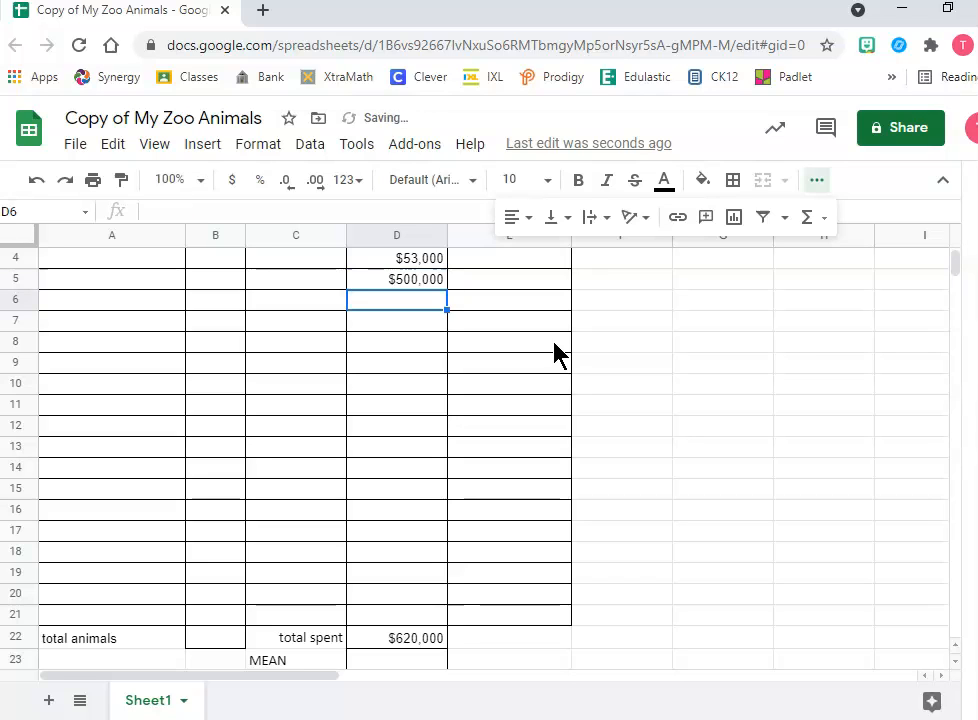
type("37000")
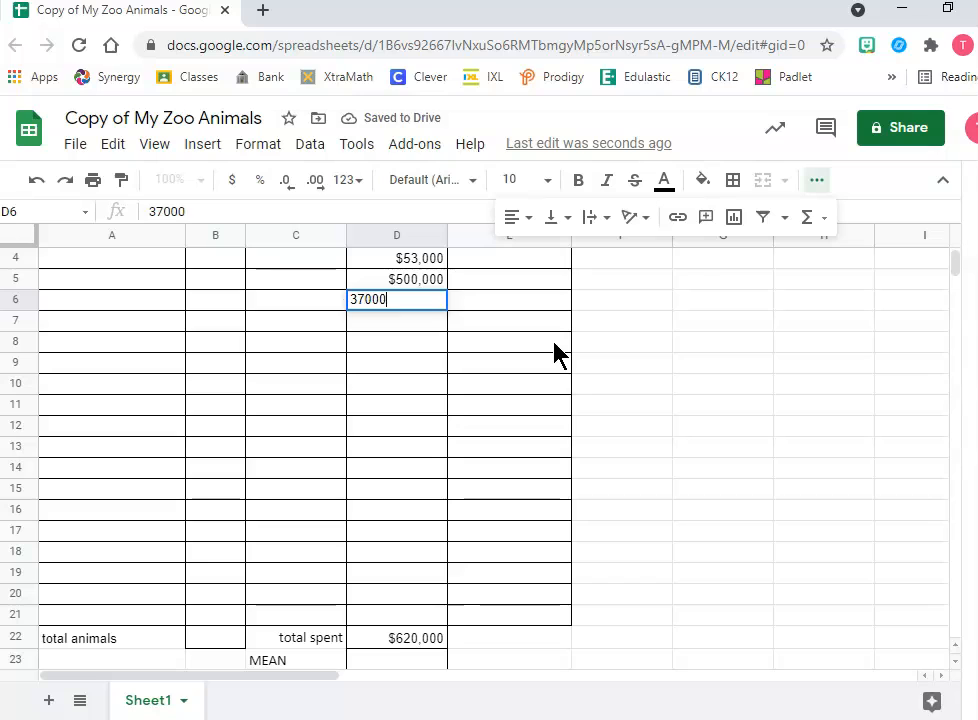
key("Return")
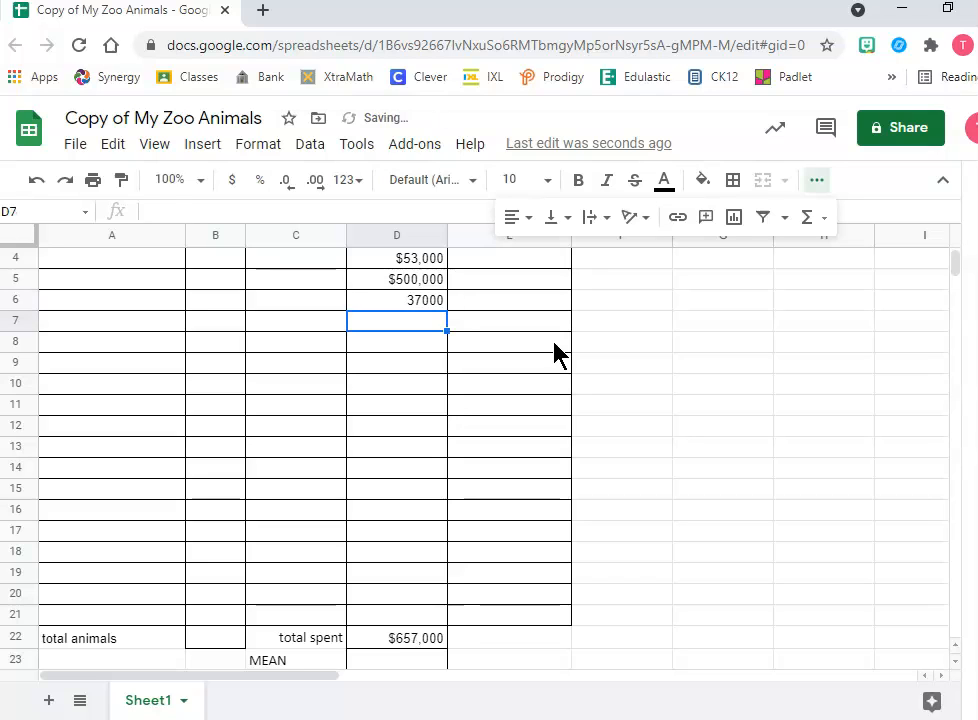
- Replace the Total $ value in D5 with 25,000
key("Up")
key("Up")
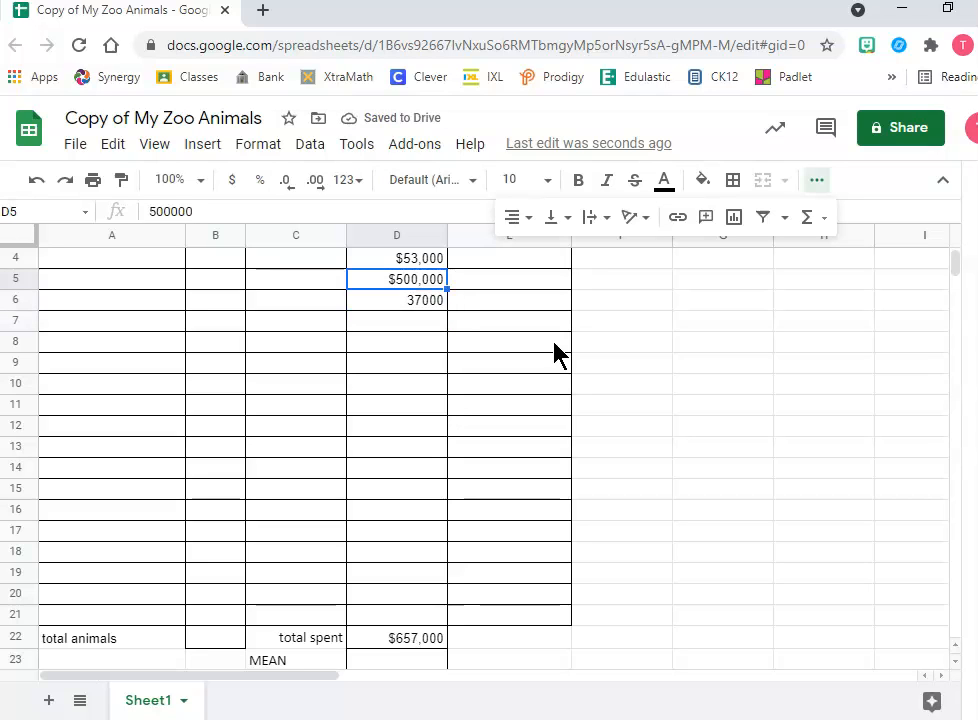
type("25,000")
key("Return")
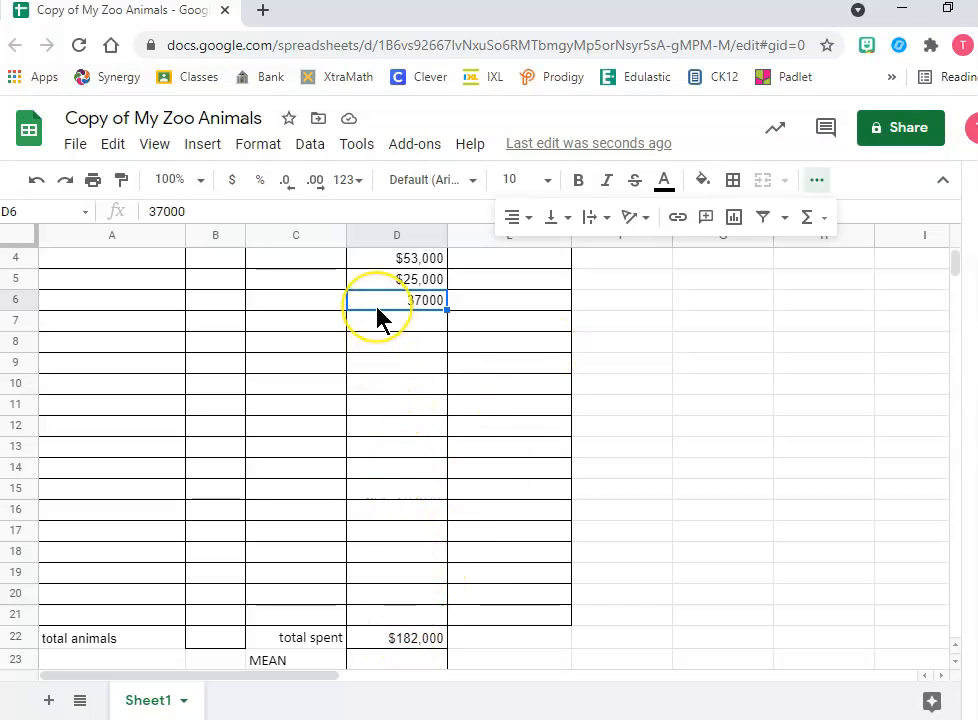
- Insert a PRODUCT formula for B2:C2 in D2 to multiply the first animal's quantity by its price each
scroll(377, 315, "up", 3)
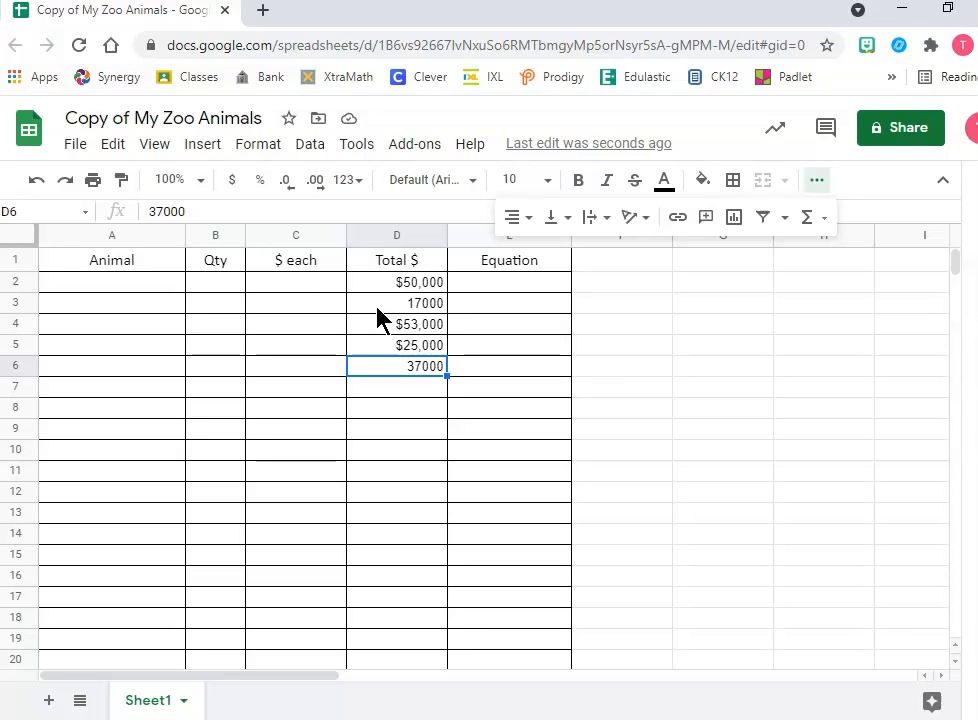
left_click(214, 282)
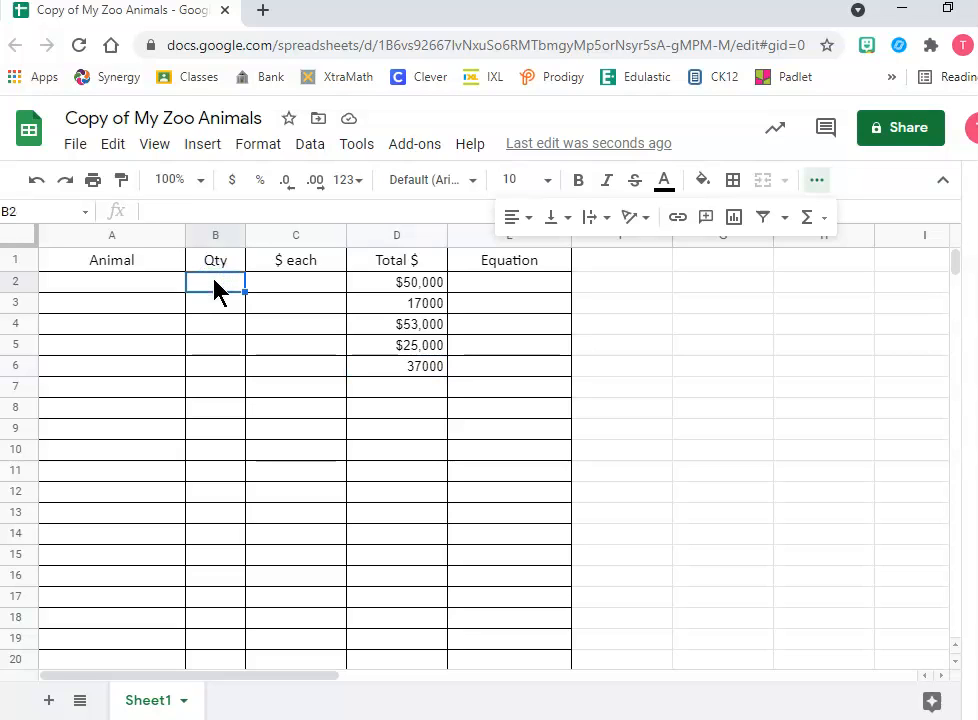
left_click(295, 287, "shift")
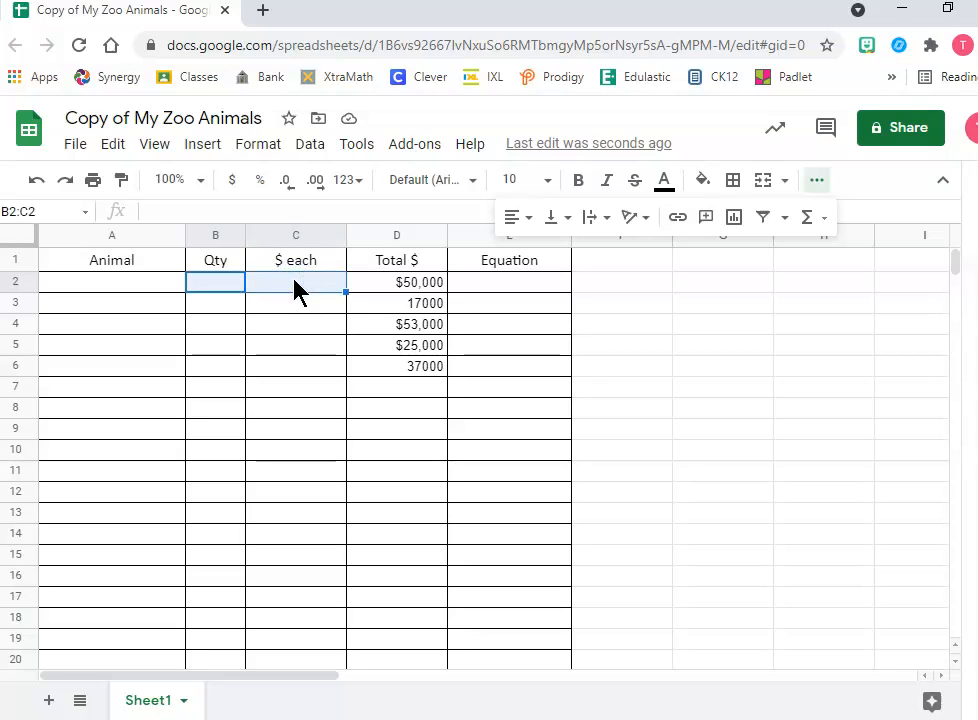
left_click(808, 219)
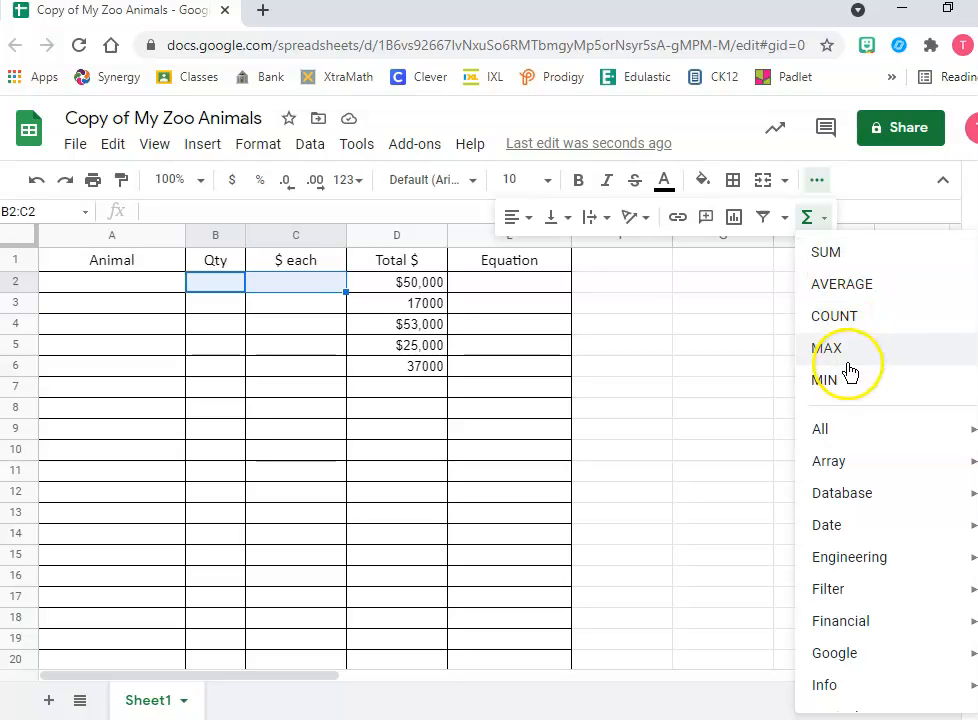
scroll(843, 415, "down", 5)
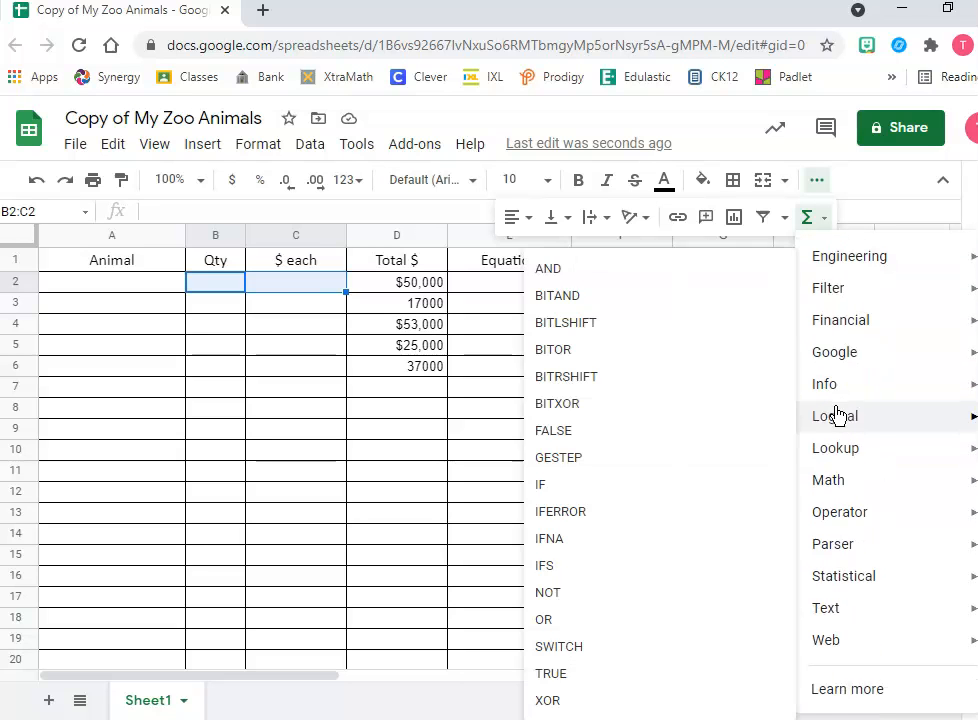
left_click(846, 484)
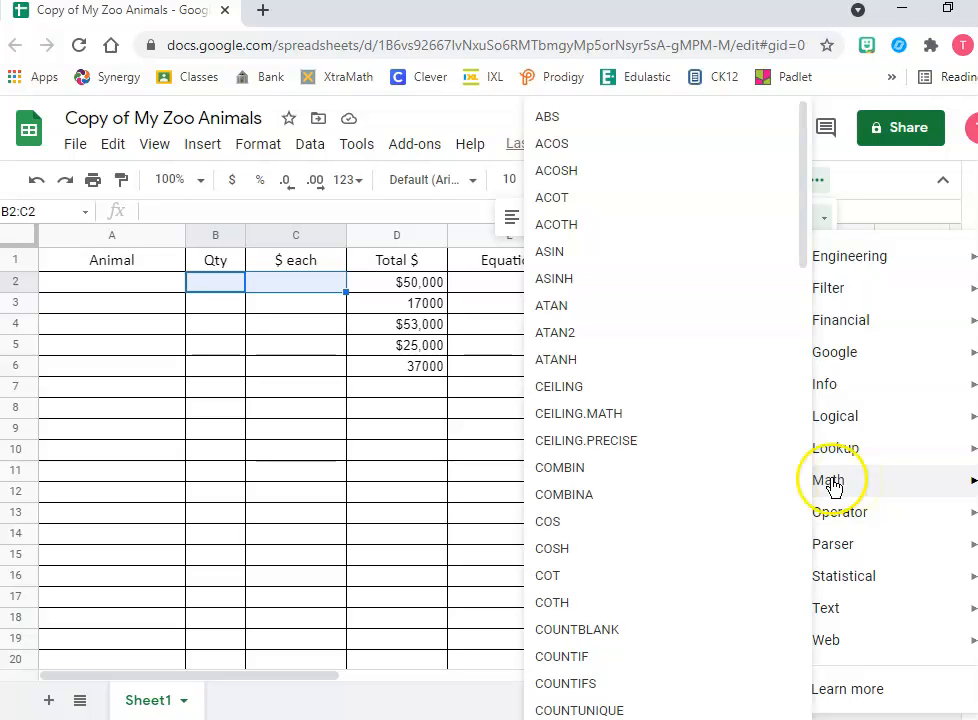
scroll(604, 514, "down", 1)
scroll(604, 514, "down", 7)
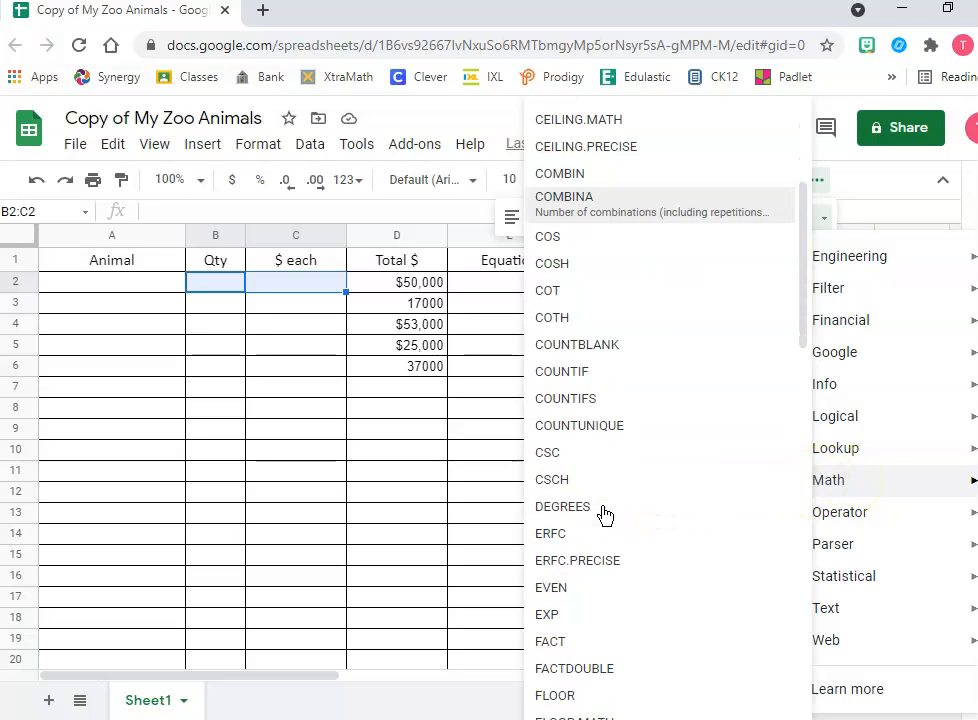
scroll(604, 514, "down", 4)
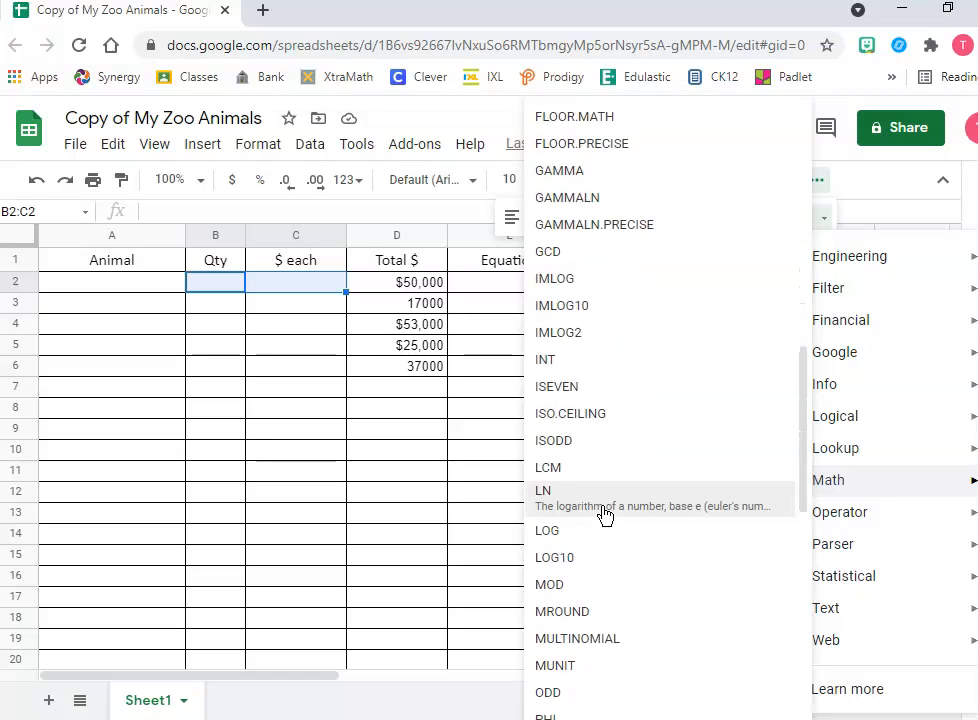
left_click(594, 497)
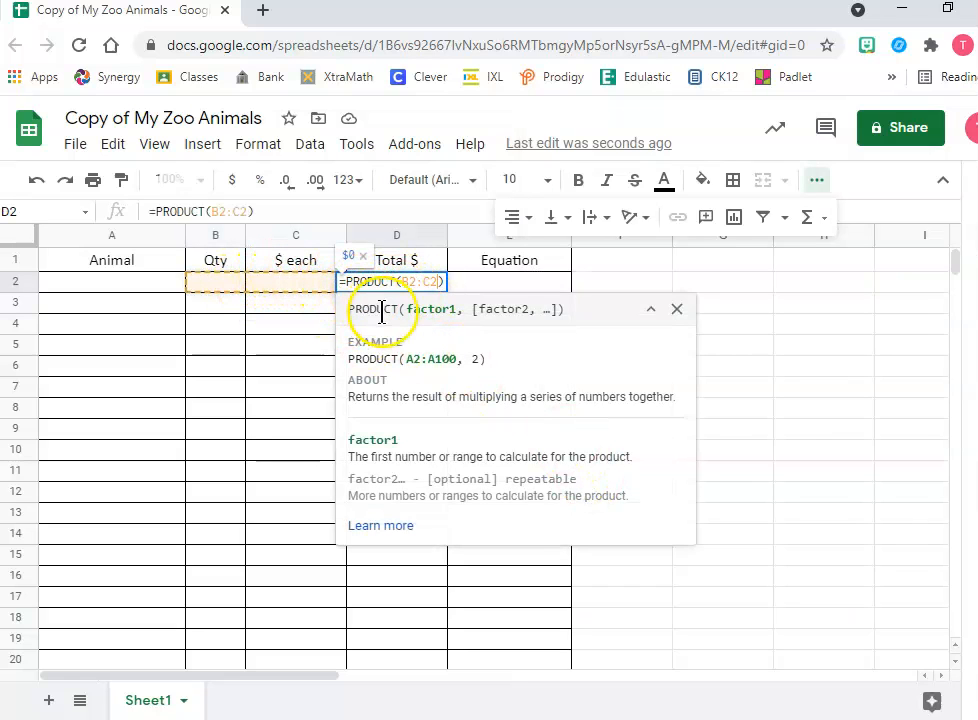
key("Return")
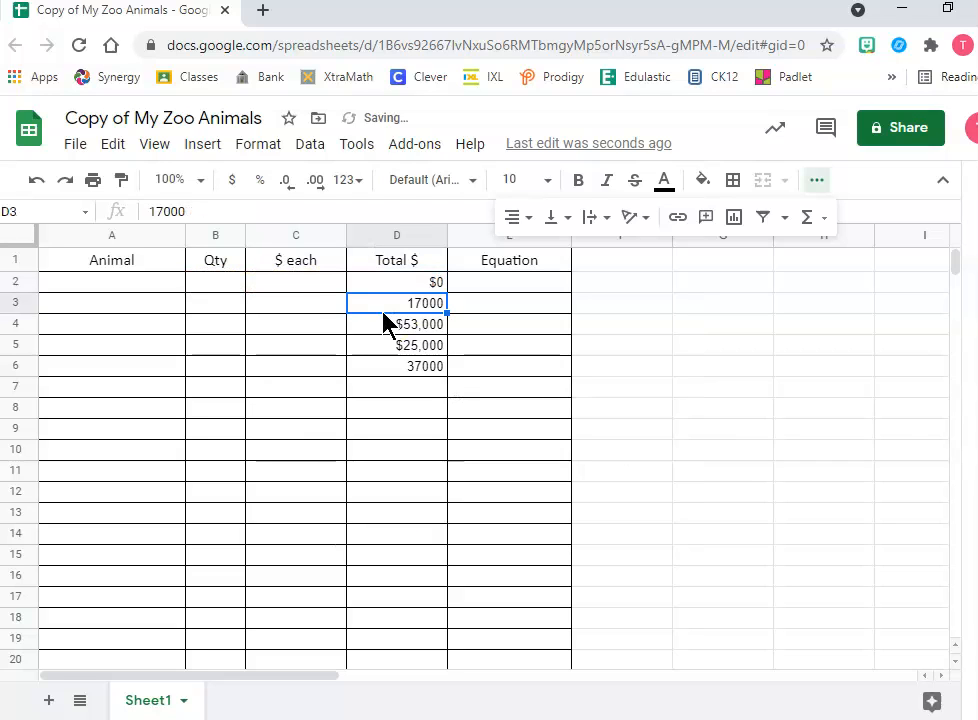
- Enter a quantity of 5 in B2 and a price of 12,500 each in C2
left_click(226, 283)
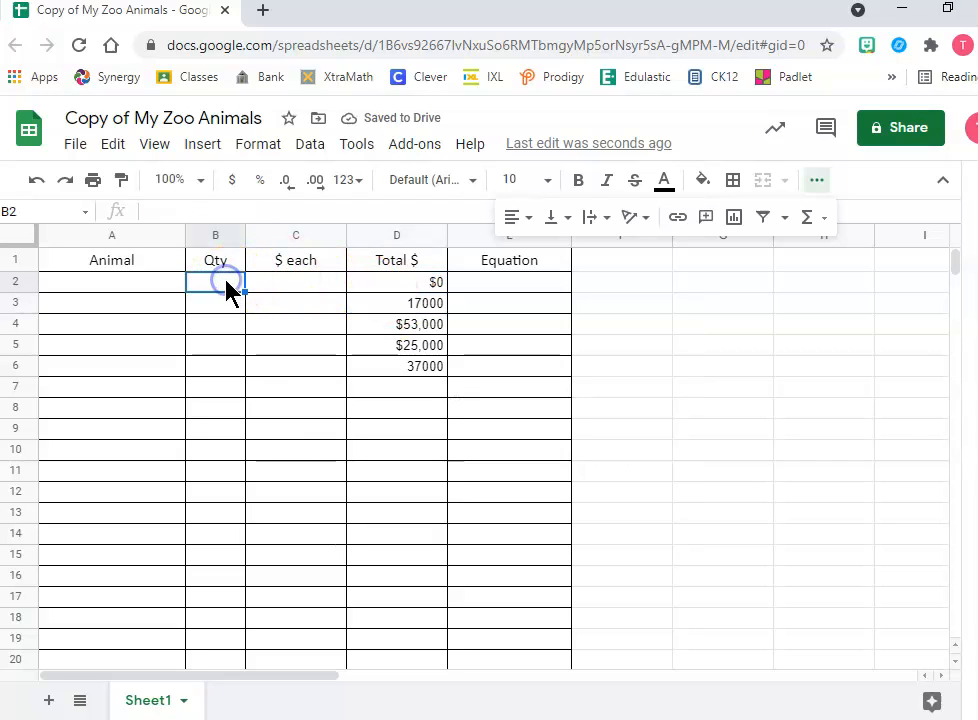
type("5")
key("Tab")
type("12")
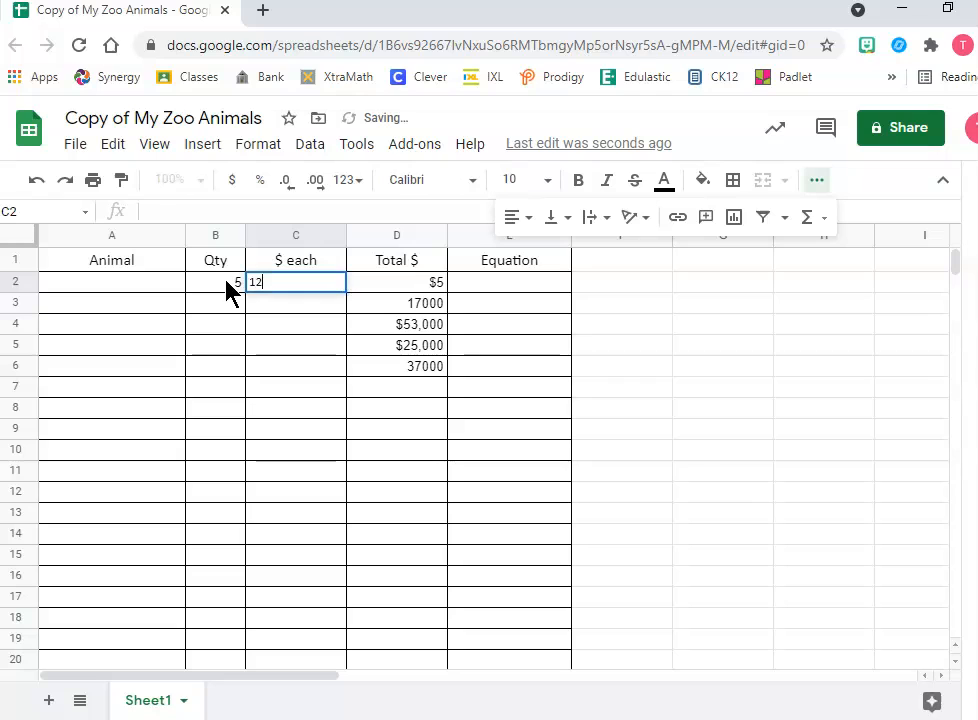
type(",500")
key("Return")
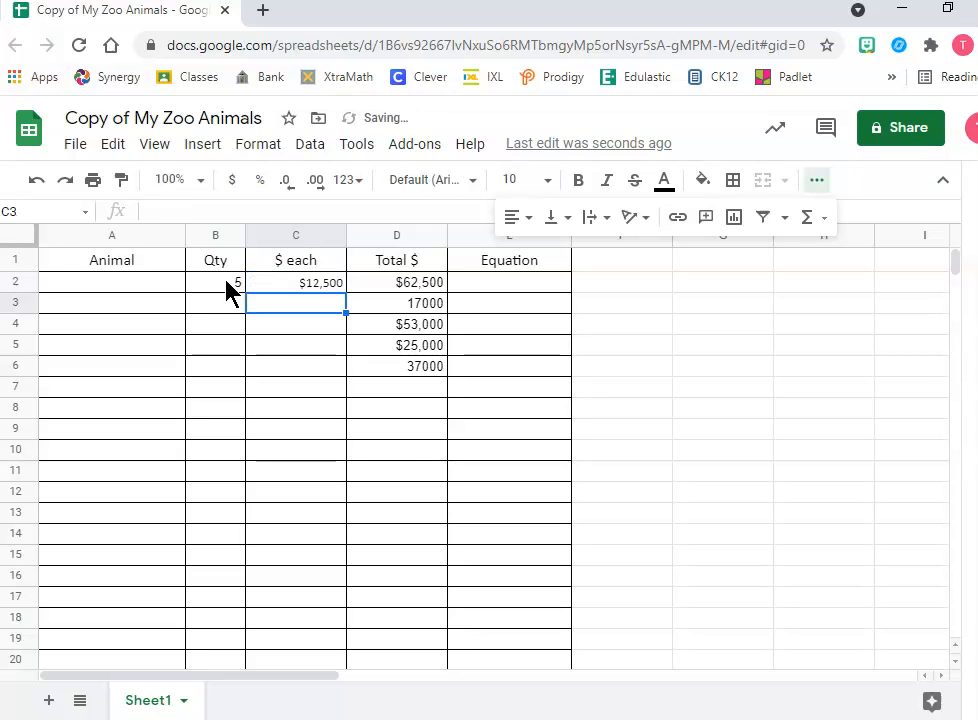